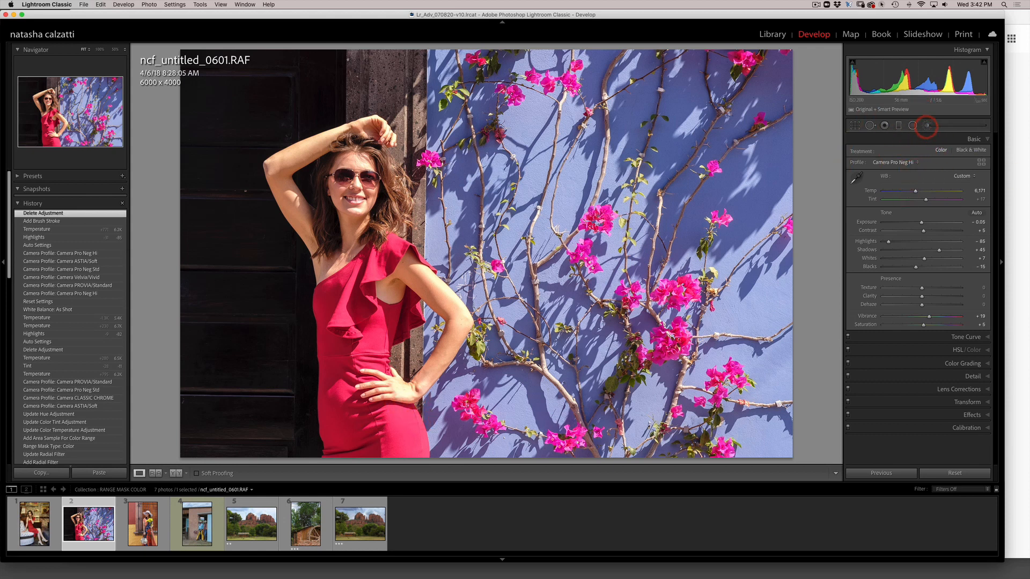
Paint an Adjustment Brush mask with the Dodge (Lighten) effect over the upper red dress, with the mask overlay turned on
{"action": "left_click", "coordinate": [927, 126]}
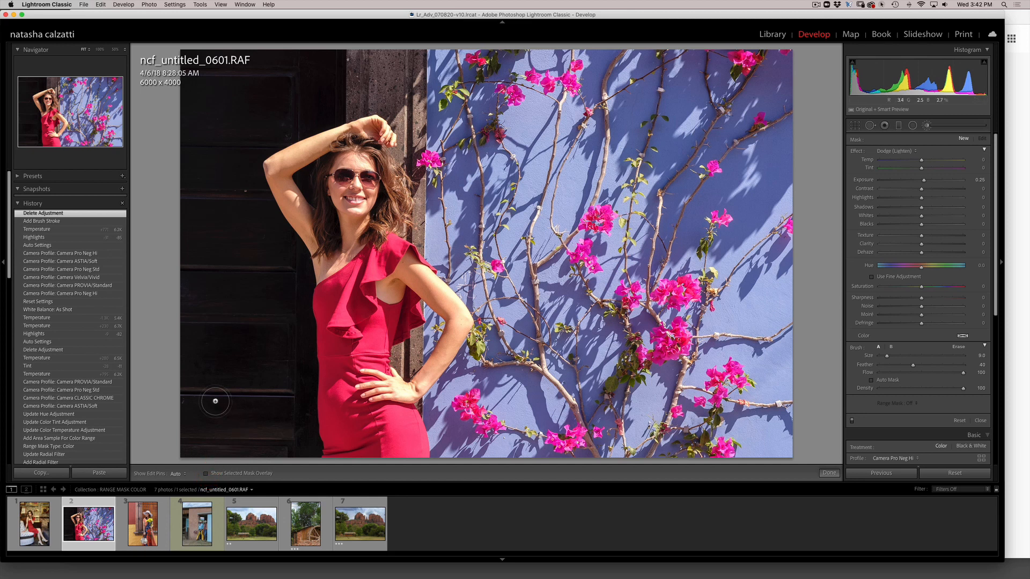
{"action": "key", "text": "o"}
{"action": "key", "text": "h"}
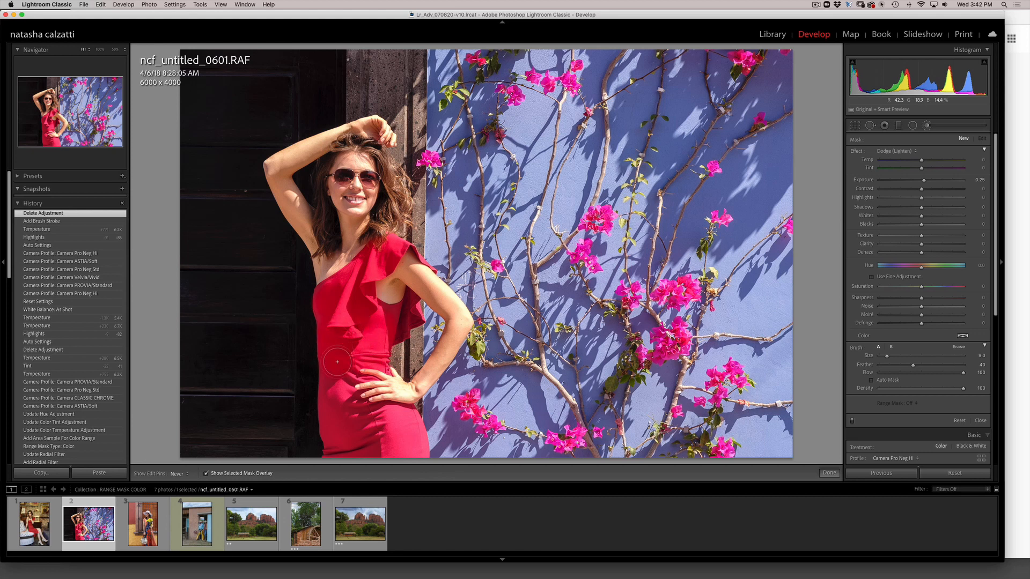
{"action": "left_click_drag", "start_coordinate": [347, 312], "coordinate": [351, 296]}
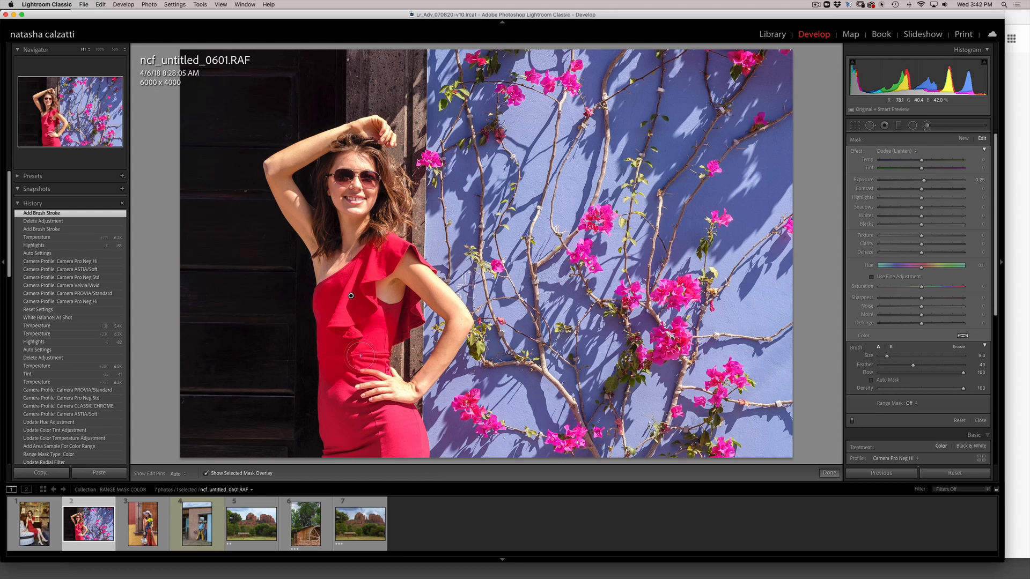
Cycle the mask overlay through its colours and settle on green so it contrasts with the red dress
{"action": "key", "text": "shift"}
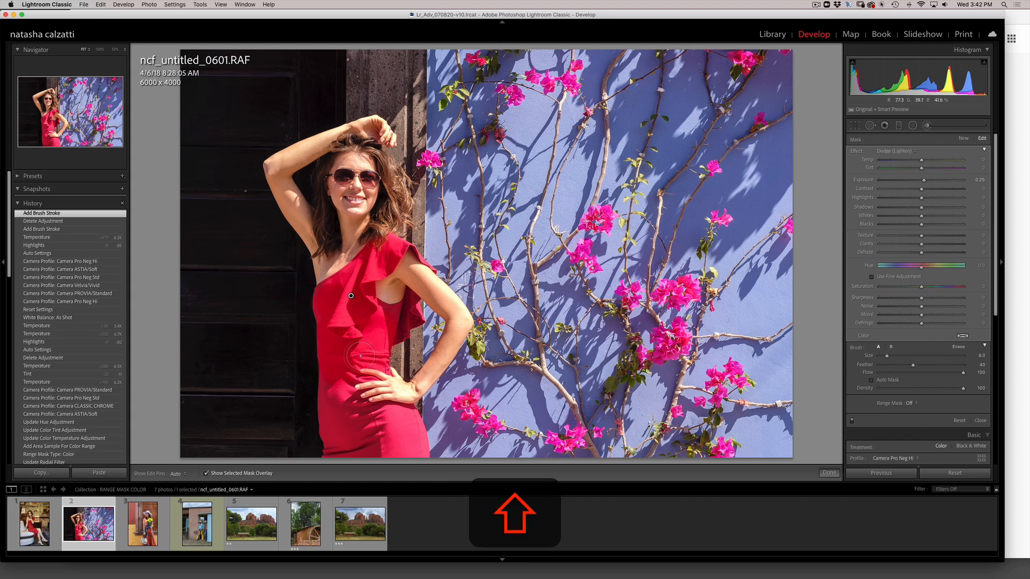
{"action": "key", "text": "shift+o"}
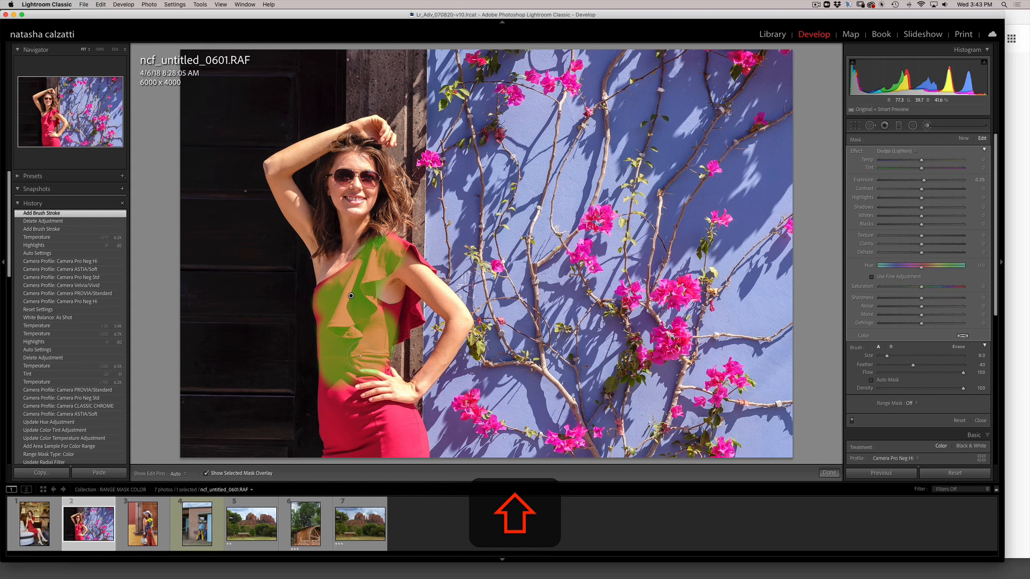
{"action": "key", "text": "shift+o"}
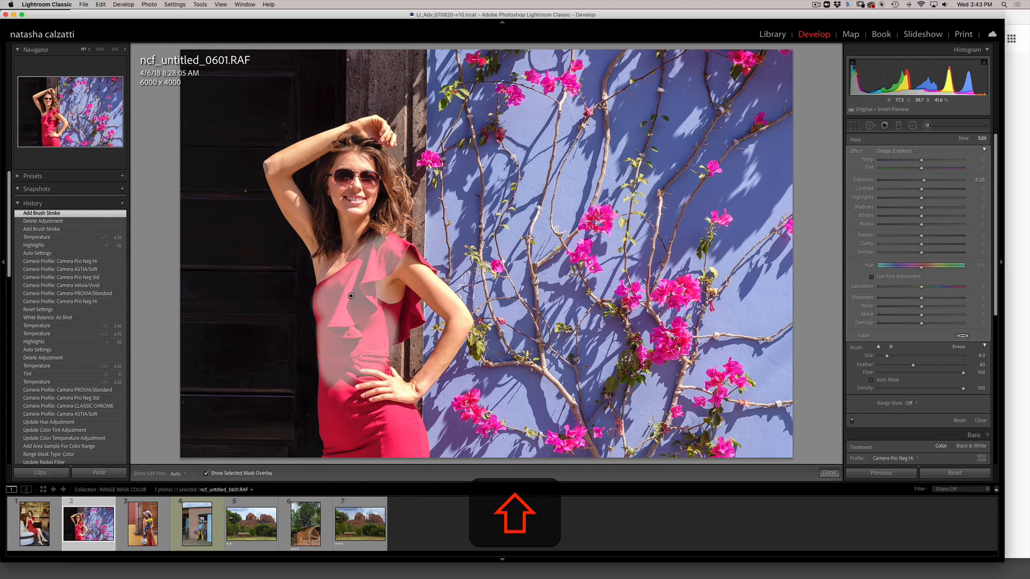
{"action": "key", "text": "shift+o"}
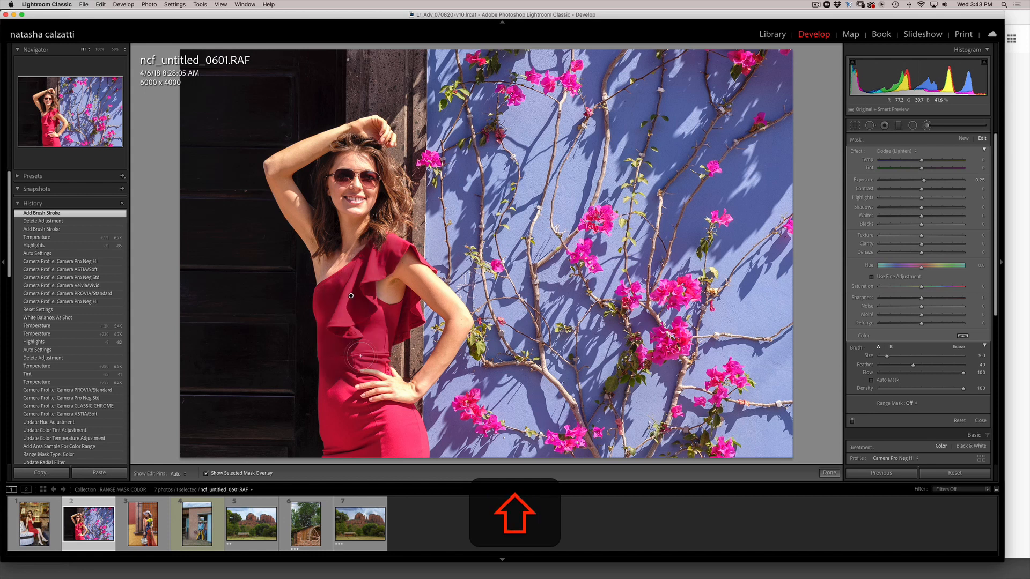
{"action": "key", "text": "shift+o"}
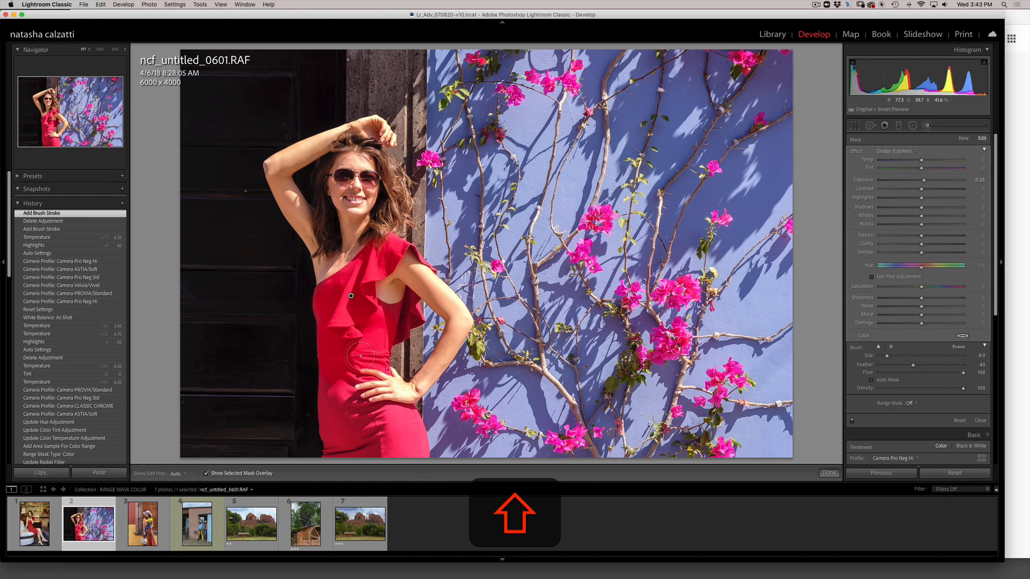
{"action": "key", "text": "shift+o"}
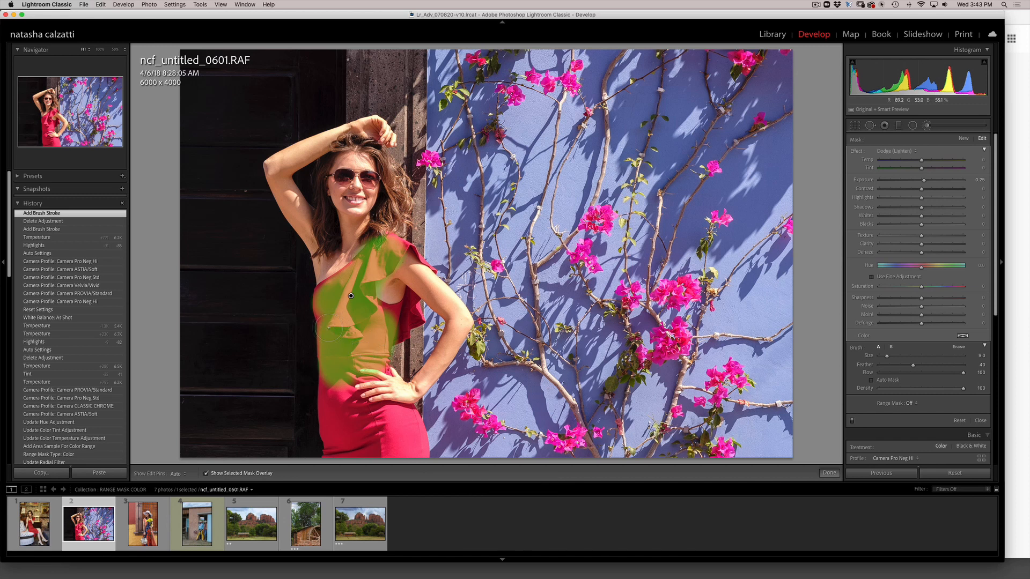
Extend the brush mask loosely over the rest of the dress, including its edges and the skirt
{"action": "mouse_move", "coordinate": [333, 320]}
{"action": "left_mouse_down"}
{"action": "mouse_move", "coordinate": [313, 319]}
{"action": "mouse_move", "coordinate": [324, 289]}
{"action": "left_mouse_up"}
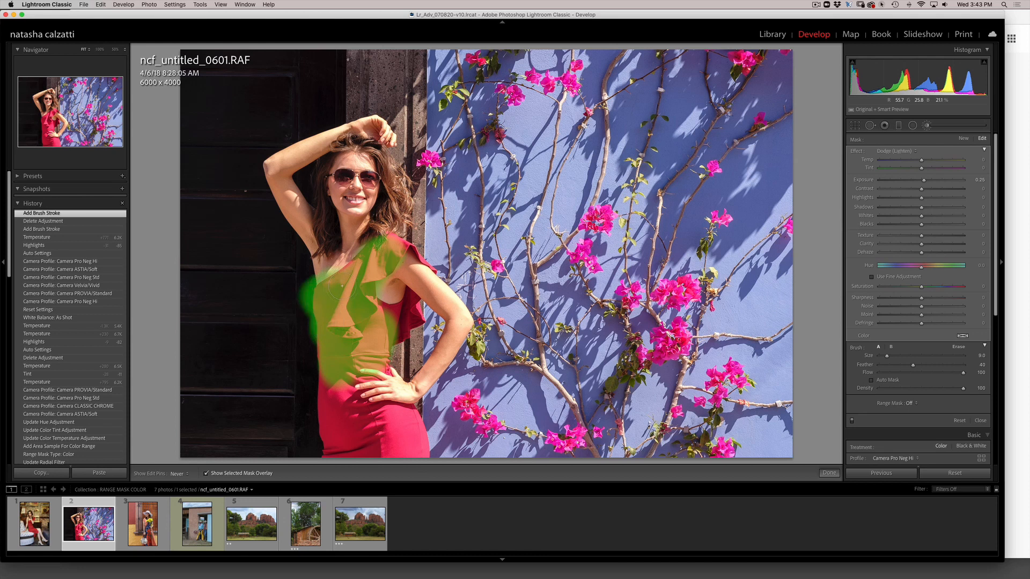
{"action": "mouse_move", "coordinate": [380, 250]}
{"action": "left_mouse_down"}
{"action": "mouse_move", "coordinate": [431, 277]}
{"action": "mouse_move", "coordinate": [420, 282]}
{"action": "mouse_move", "coordinate": [412, 323]}
{"action": "mouse_move", "coordinate": [381, 301]}
{"action": "mouse_move", "coordinate": [412, 323]}
{"action": "mouse_move", "coordinate": [353, 341]}
{"action": "mouse_move", "coordinate": [334, 400]}
{"action": "mouse_move", "coordinate": [329, 324]}
{"action": "mouse_move", "coordinate": [330, 456]}
{"action": "mouse_move", "coordinate": [356, 413]}
{"action": "mouse_move", "coordinate": [377, 439]}
{"action": "mouse_move", "coordinate": [384, 365]}
{"action": "mouse_move", "coordinate": [415, 441]}
{"action": "left_mouse_up"}
{"action": "left_click_drag", "start_coordinate": [369, 363], "coordinate": [384, 333]}
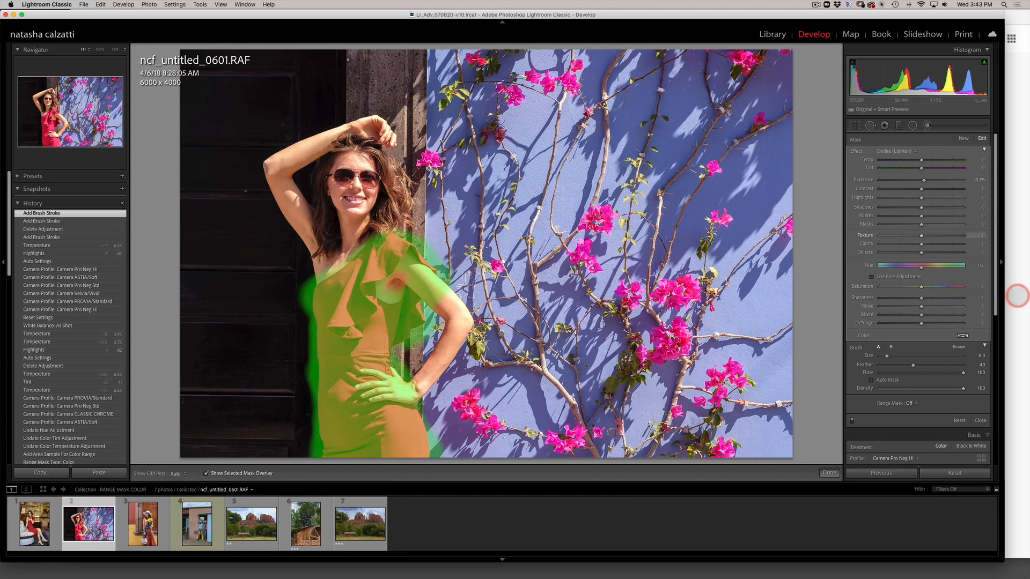
Set the brush's Range Mask to Color and sample an area of the dress at the waist to limit the mask
{"action": "left_click_drag", "start_coordinate": [997, 304], "coordinate": [1006, 364]}
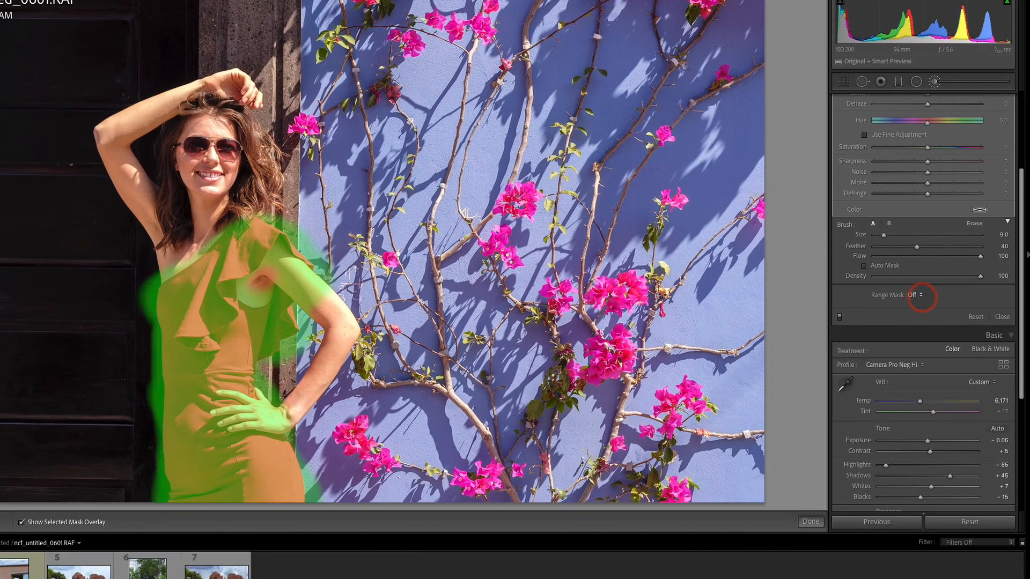
{"action": "left_click", "coordinate": [920, 296]}
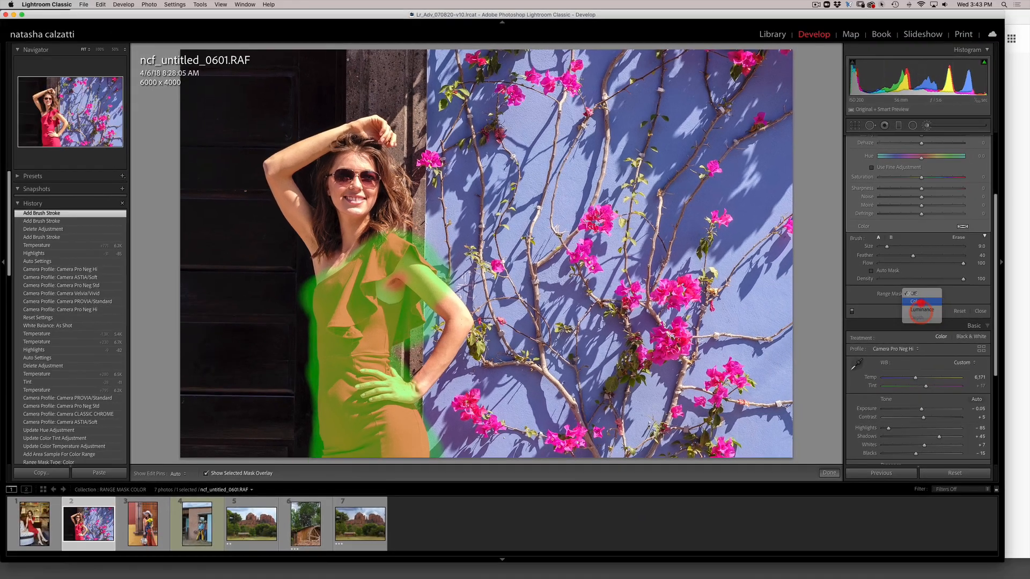
{"action": "left_click", "coordinate": [920, 305]}
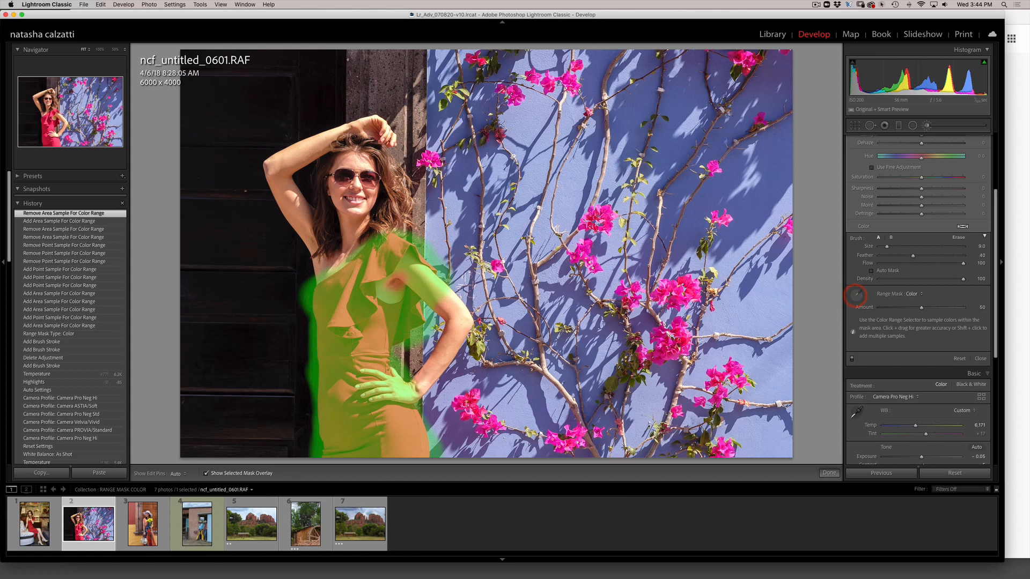
{"action": "left_click", "coordinate": [855, 295]}
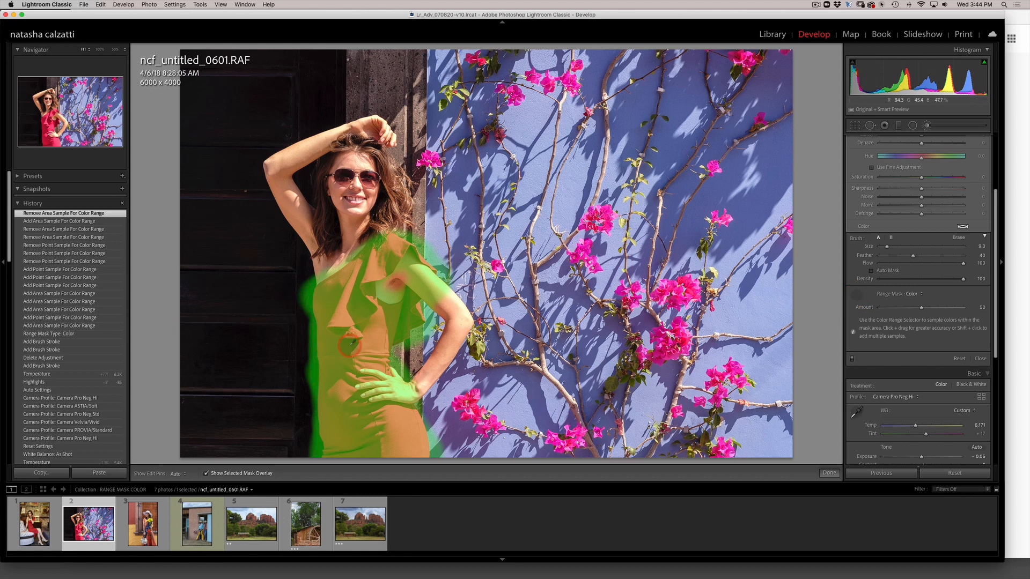
{"action": "key", "text": "shift"}
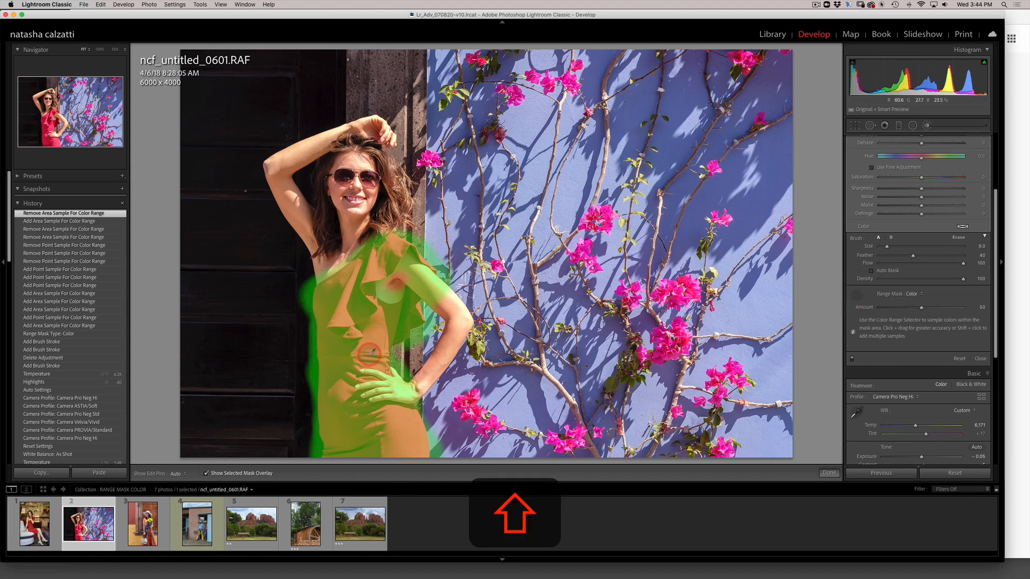
{"action": "left_click_drag", "start_coordinate": [363, 336], "coordinate": [383, 359]}
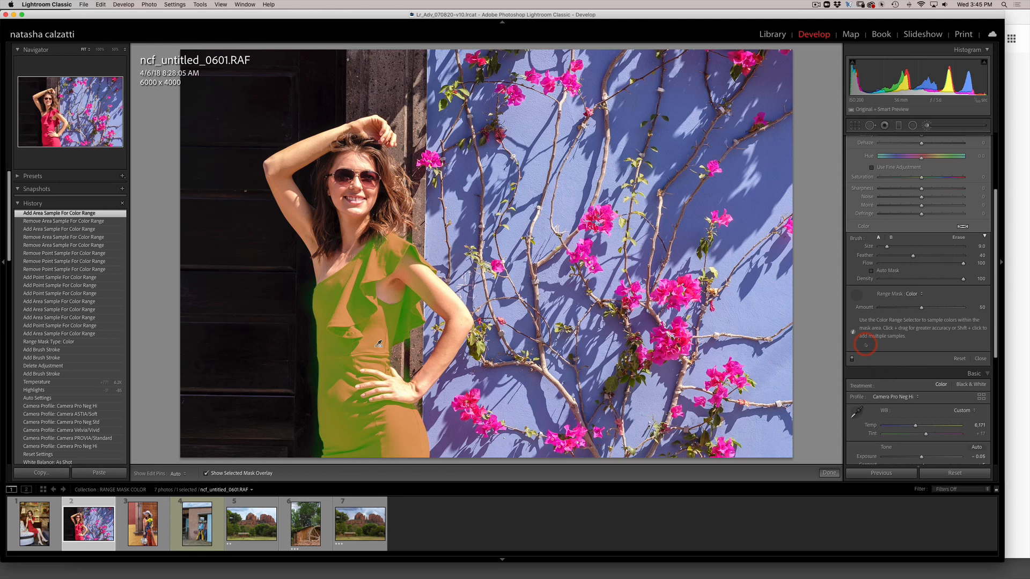
Hide the mask overlay and shift the dress colour with Temp about -25 and Tint about 32
{"action": "key", "text": "o"}
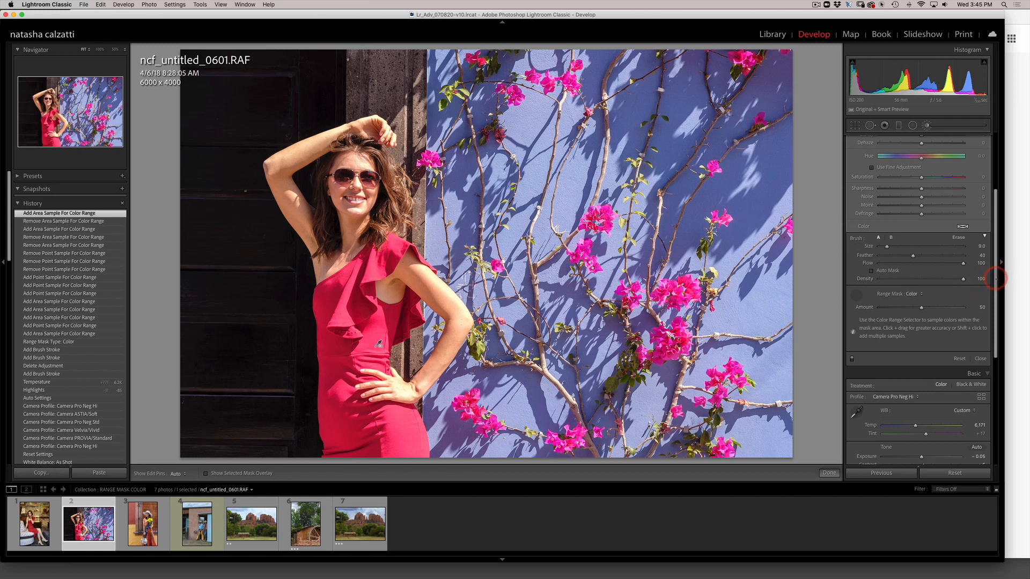
{"action": "scroll", "coordinate": [983, 247], "scroll_direction": "up", "scroll_amount": 5}
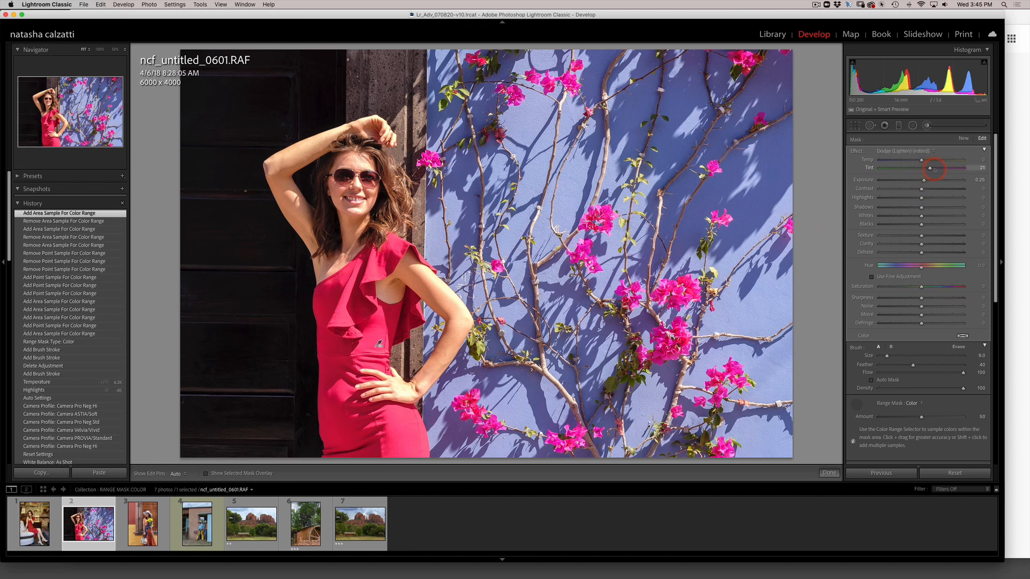
{"action": "mouse_move", "coordinate": [946, 170]}
{"action": "left_mouse_down"}
{"action": "mouse_move", "coordinate": [985, 168]}
{"action": "mouse_move", "coordinate": [940, 168]}
{"action": "left_mouse_up"}
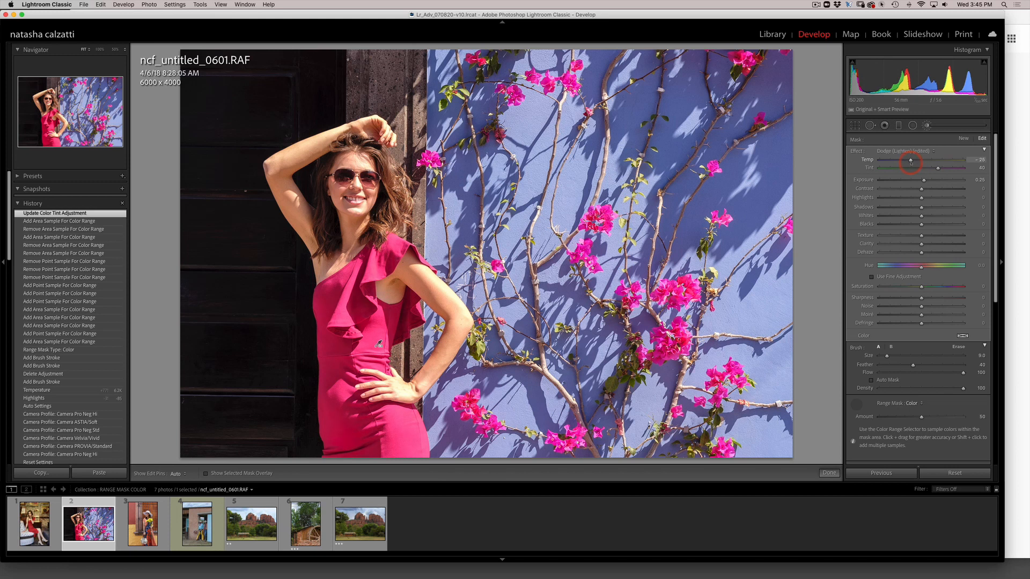
{"action": "left_click_drag", "start_coordinate": [910, 162], "coordinate": [931, 184]}
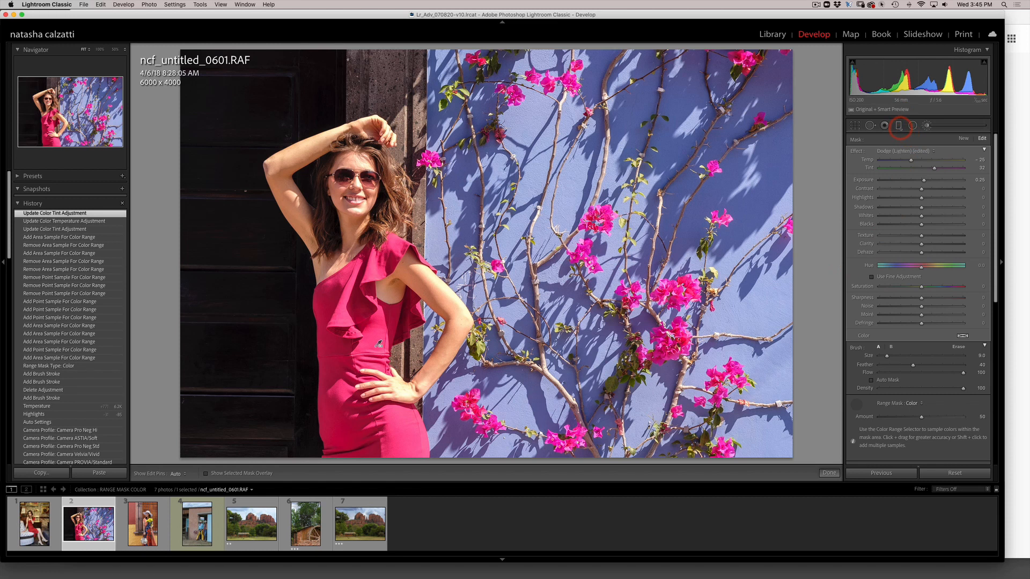
Add a horizontal Graduated Filter from the wall side and move it toward the door until its mask covers the whole wall
{"action": "left_click", "coordinate": [898, 126]}
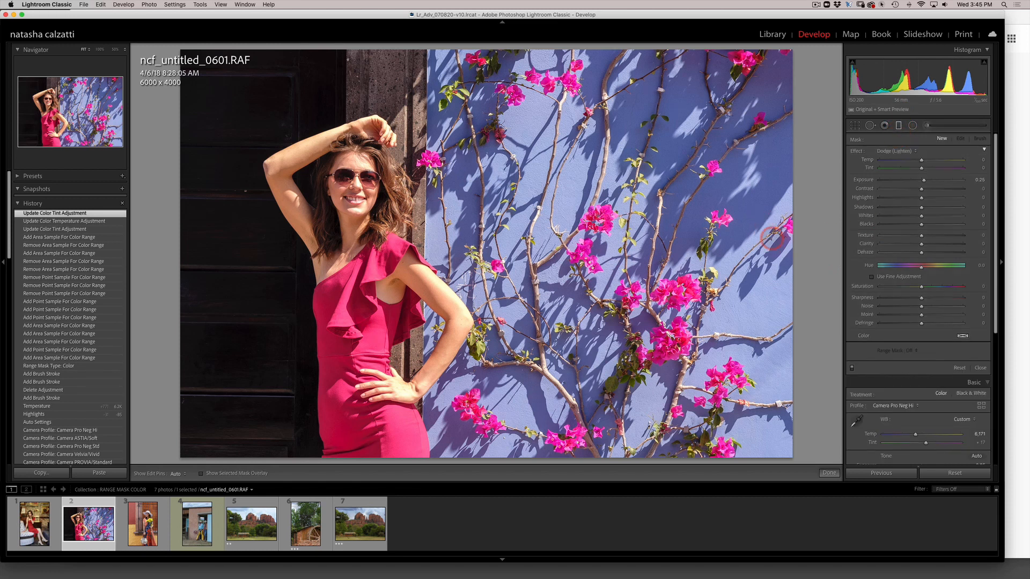
{"action": "left_click_drag", "start_coordinate": [804, 239], "coordinate": [256, 239]}
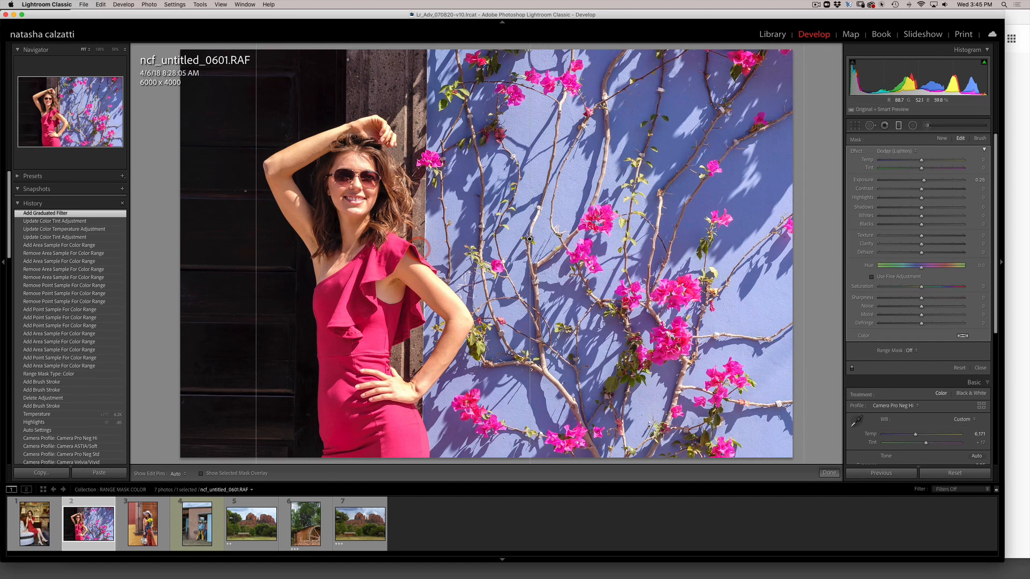
{"action": "key", "text": "o"}
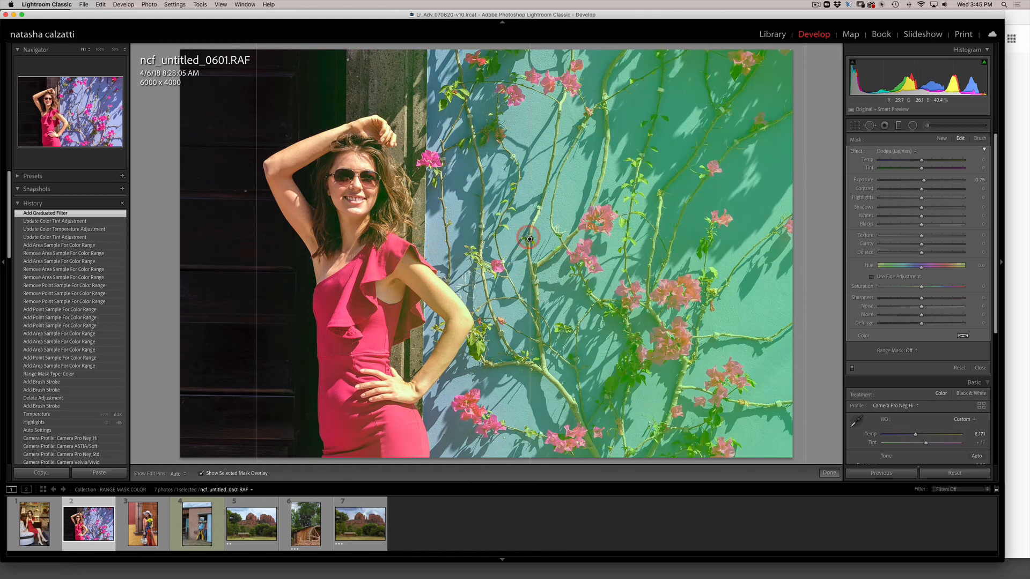
{"action": "left_click_drag", "start_coordinate": [514, 239], "coordinate": [426, 238]}
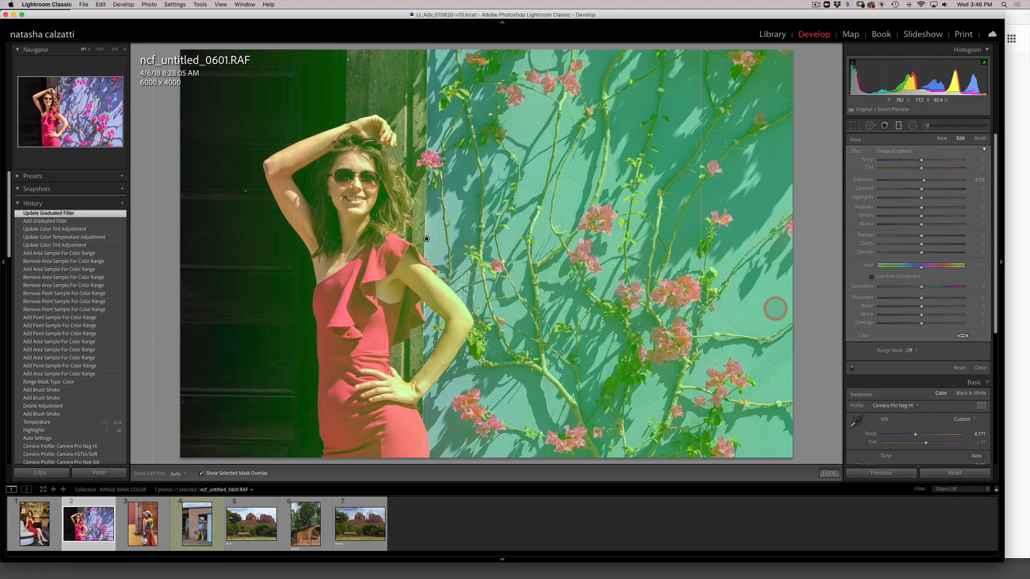
{"action": "key", "text": "o"}
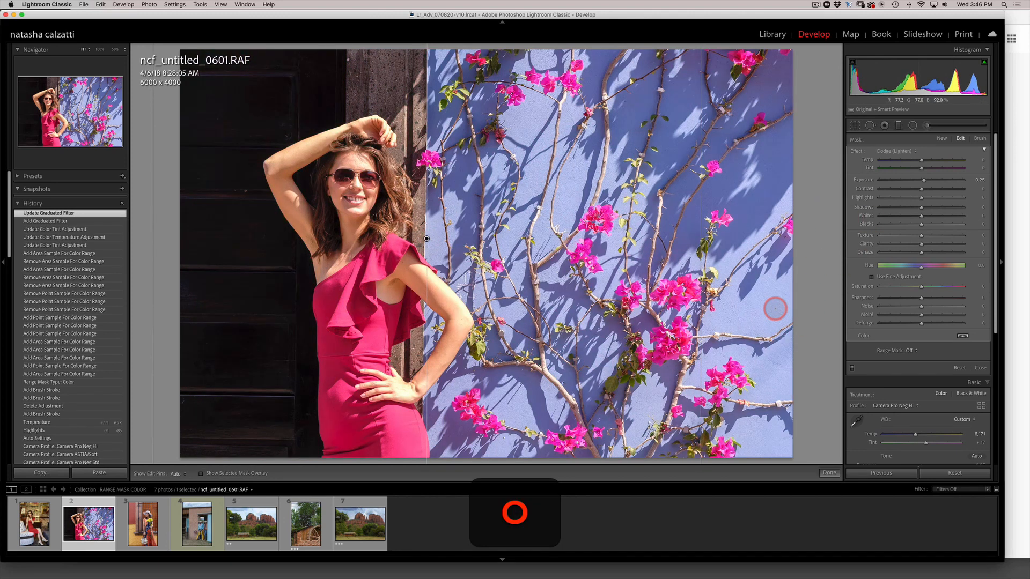
Set the graduated filter's Range Mask to Color, sample an area of the blue wall, and check the mask with the overlay
{"action": "left_click", "coordinate": [916, 351]}
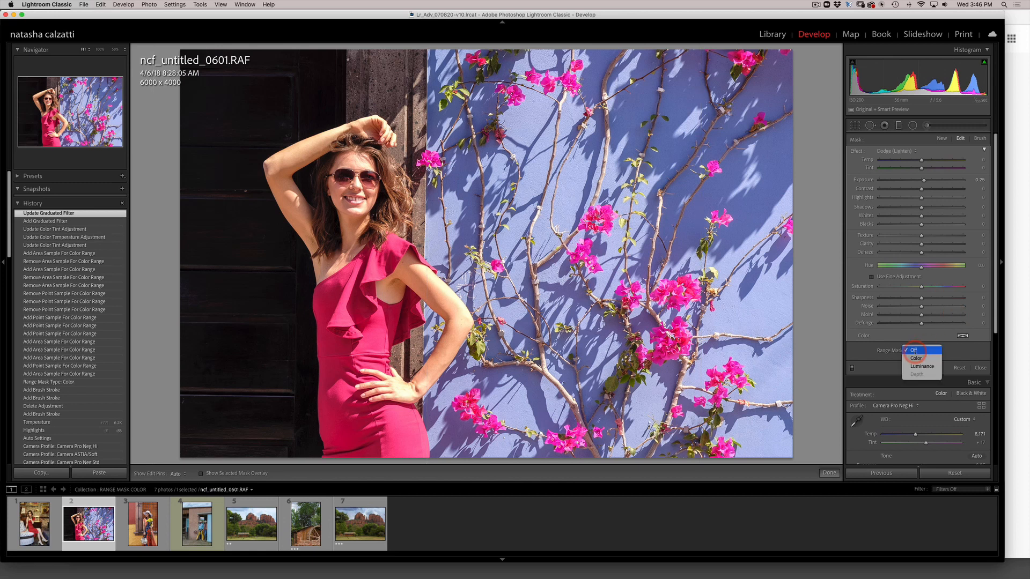
{"action": "left_click", "coordinate": [917, 357]}
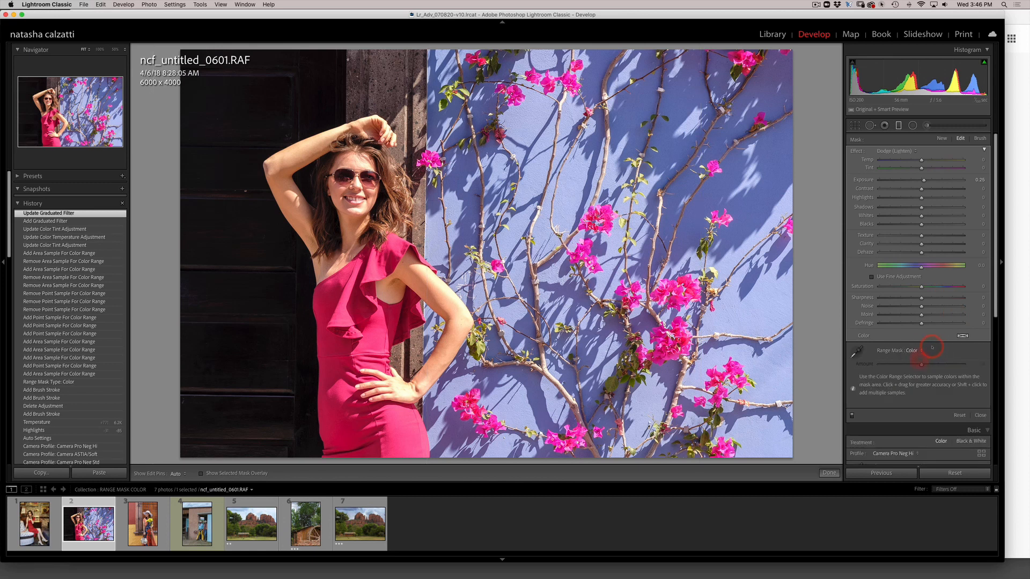
{"action": "left_click", "coordinate": [857, 352]}
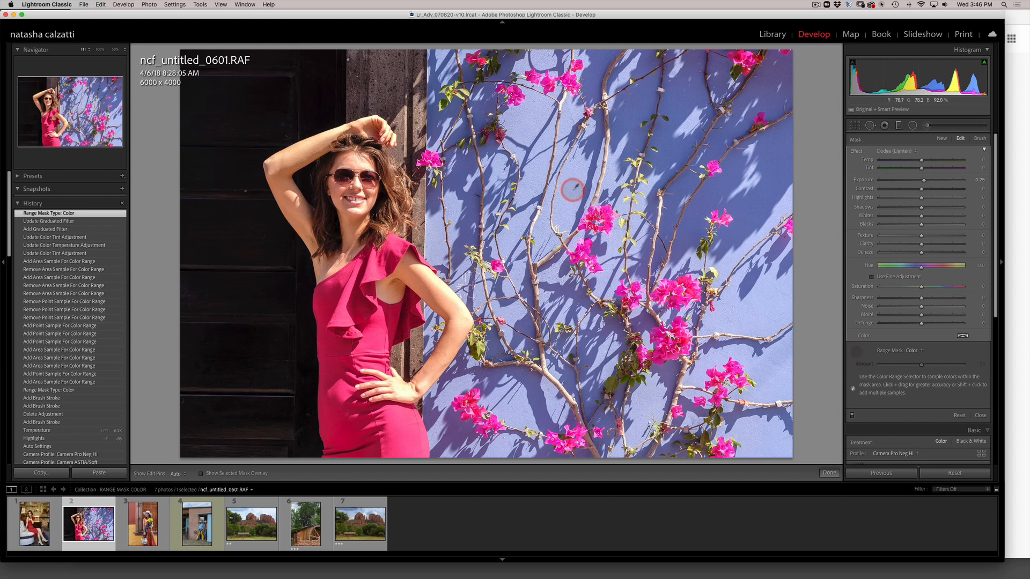
{"action": "left_click_drag", "start_coordinate": [561, 185], "coordinate": [572, 200]}
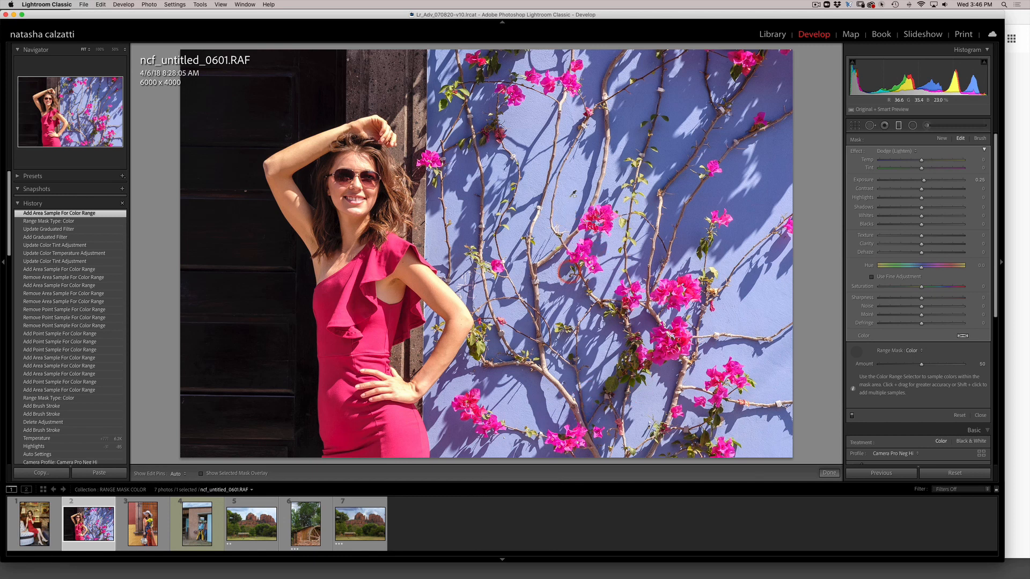
{"action": "key", "text": "o"}
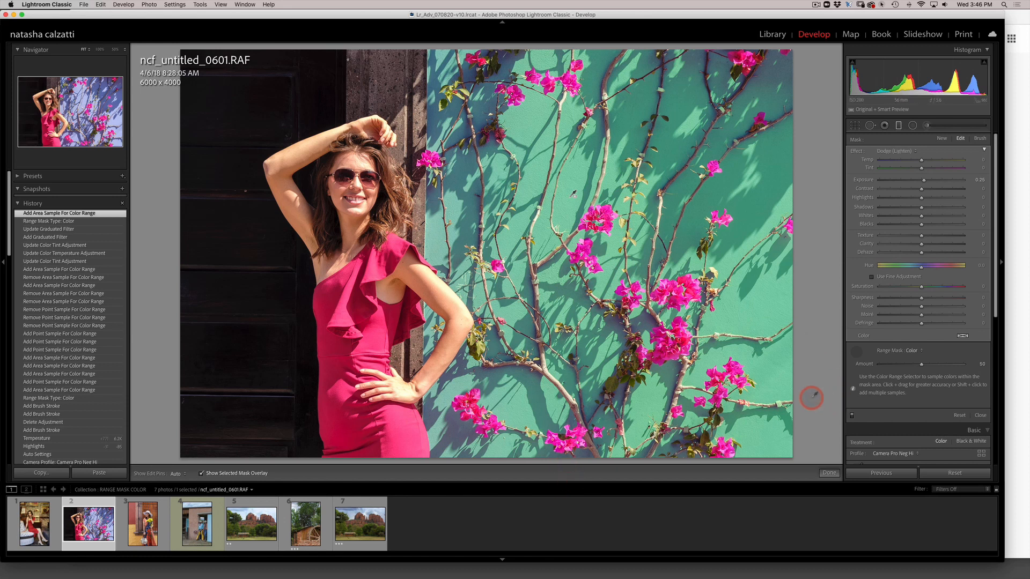
{"action": "key", "text": "o"}
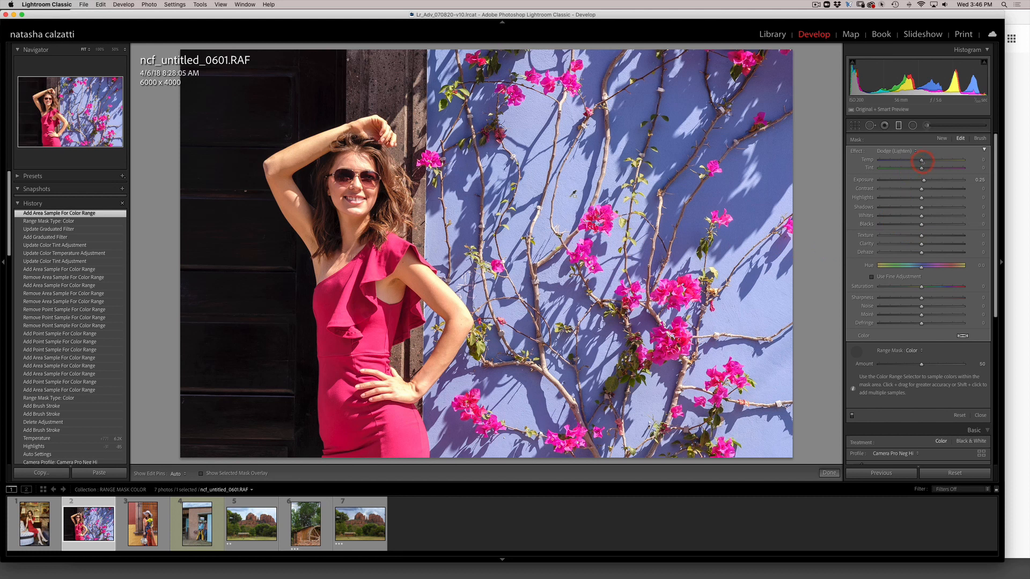
Adjust the masked blue wall to Temp -28, Tint -16, Shadows -66 and Exposure -0.82
{"action": "mouse_move", "coordinate": [921, 160]}
{"action": "left_mouse_down"}
{"action": "mouse_move", "coordinate": [901, 164]}
{"action": "mouse_move", "coordinate": [912, 171]}
{"action": "left_mouse_up"}
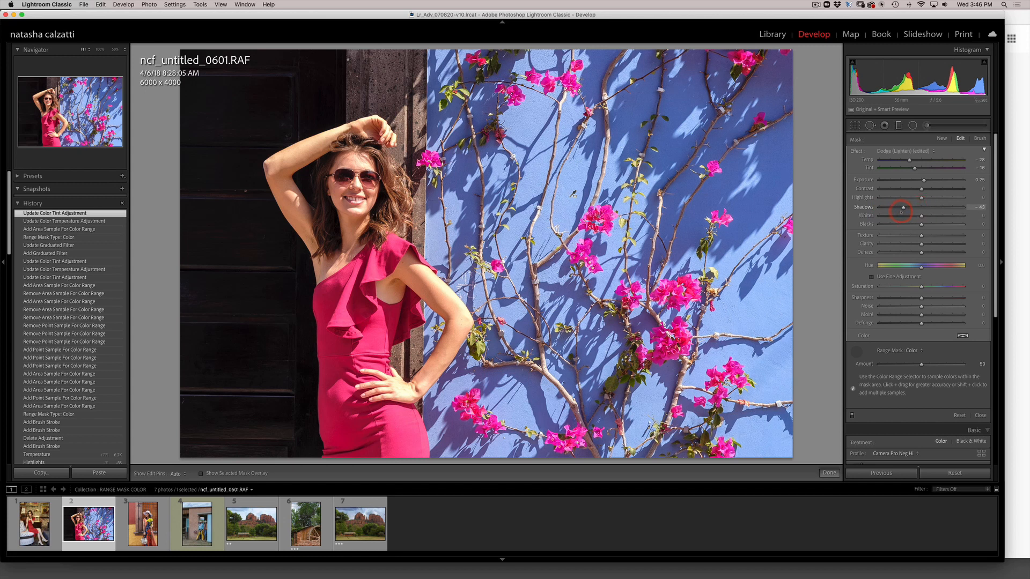
{"action": "left_click_drag", "start_coordinate": [901, 212], "coordinate": [856, 186]}
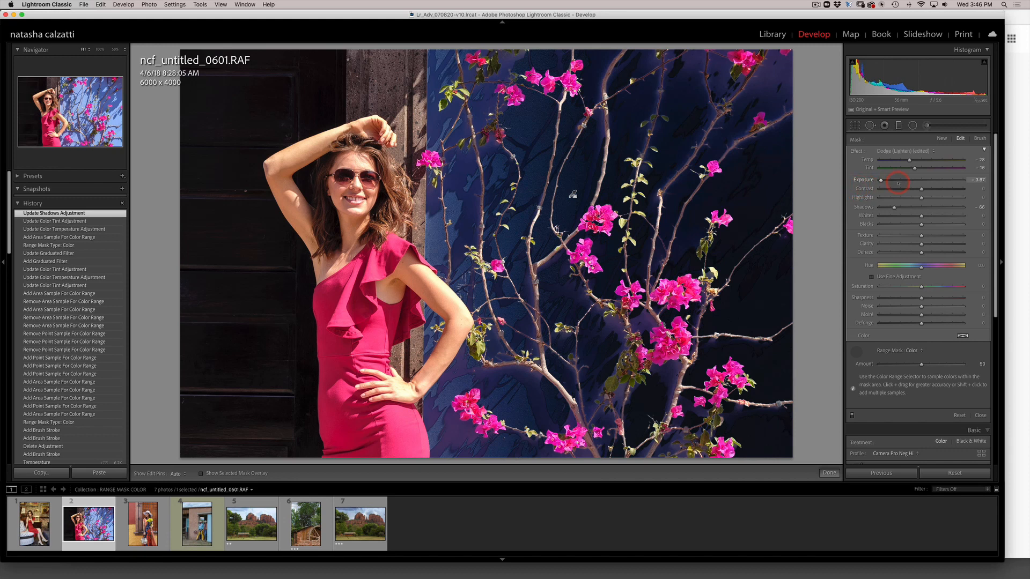
{"action": "left_click_drag", "start_coordinate": [897, 183], "coordinate": [913, 181]}
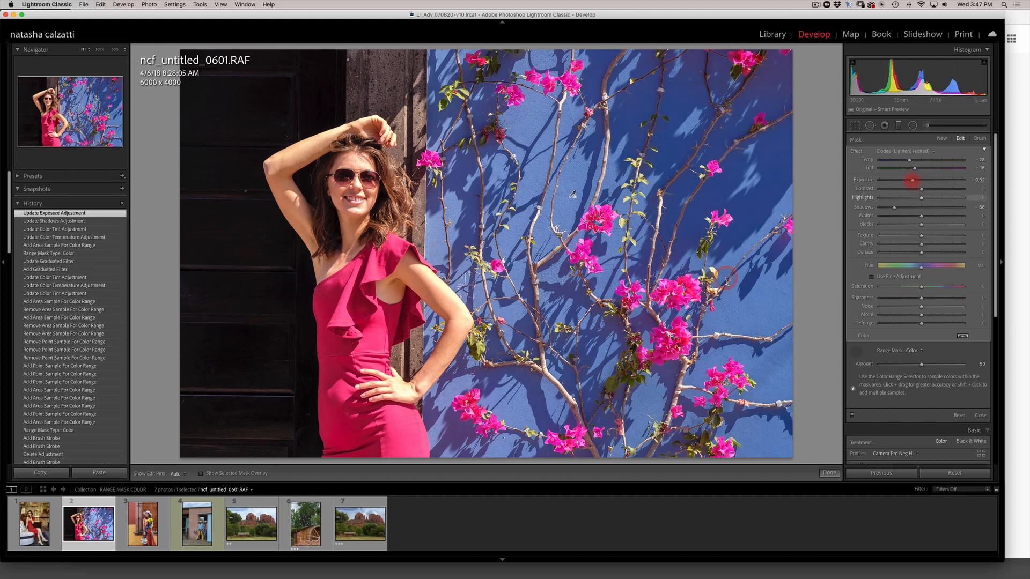